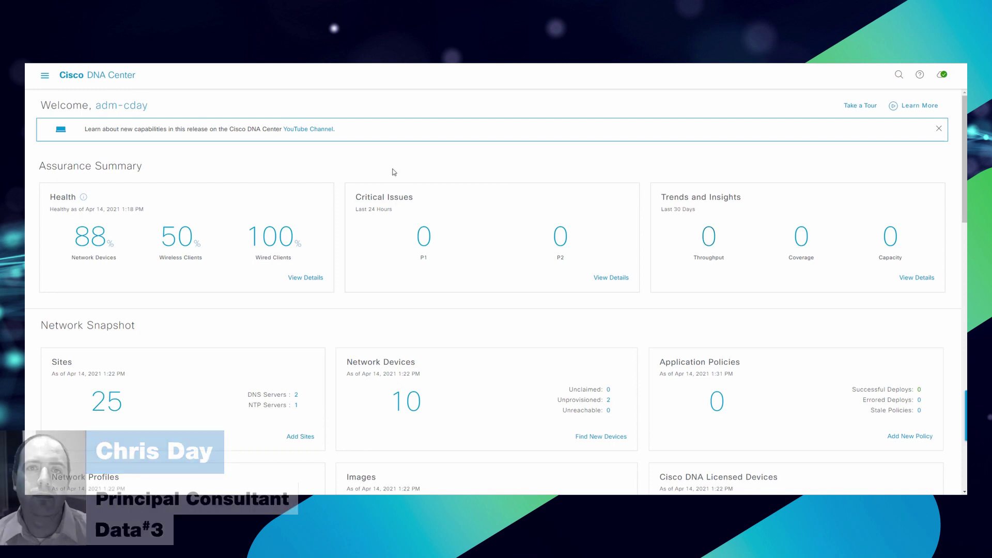
# - Open the Lab-QoS (Draft) application policy for editing
pyautogui.click(46, 78)
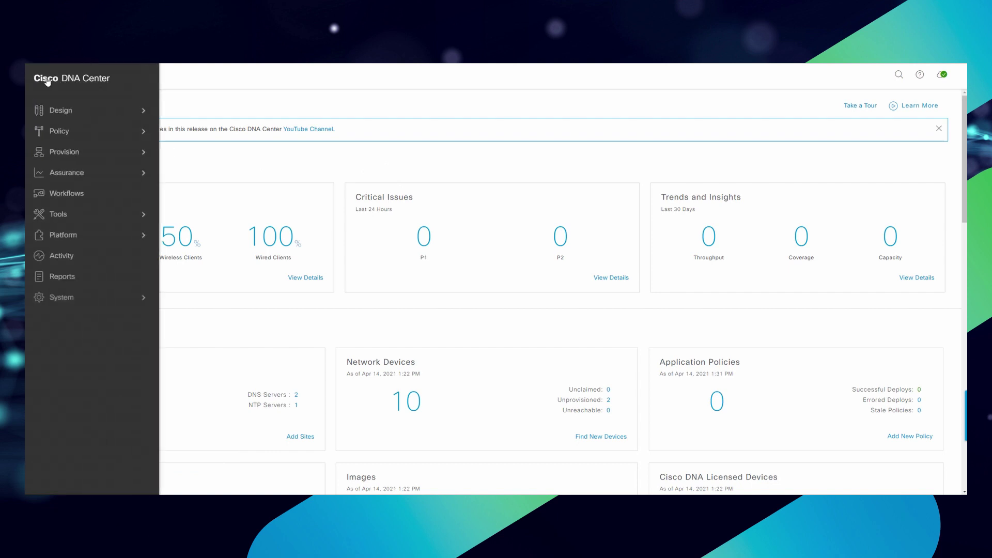
pyautogui.moveTo(55, 135)
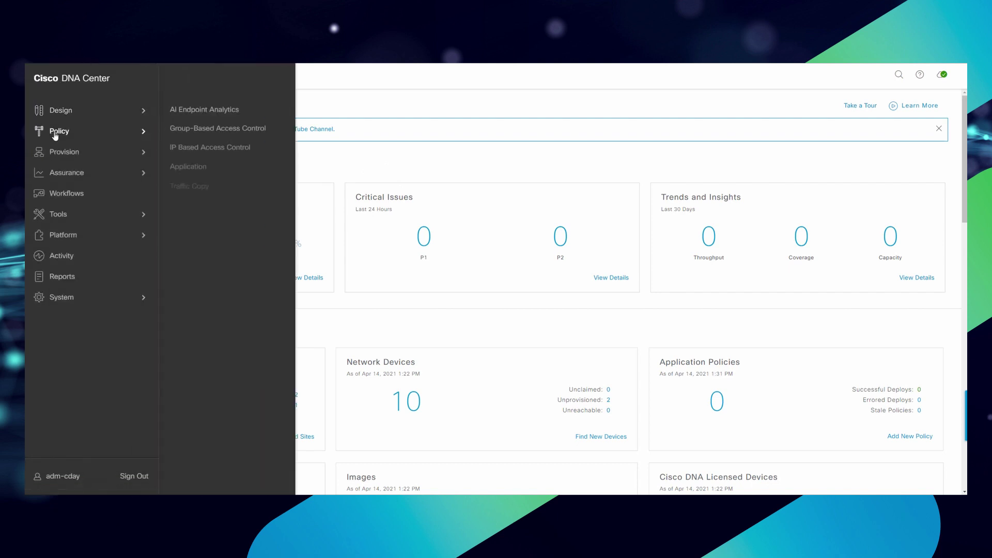
pyautogui.click(182, 167)
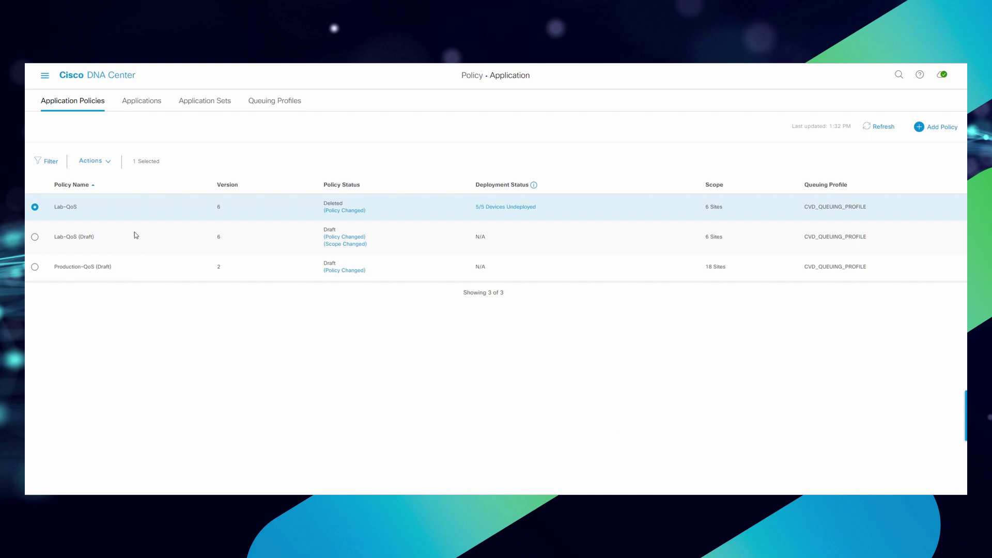
pyautogui.click(34, 237)
pyautogui.click(109, 161)
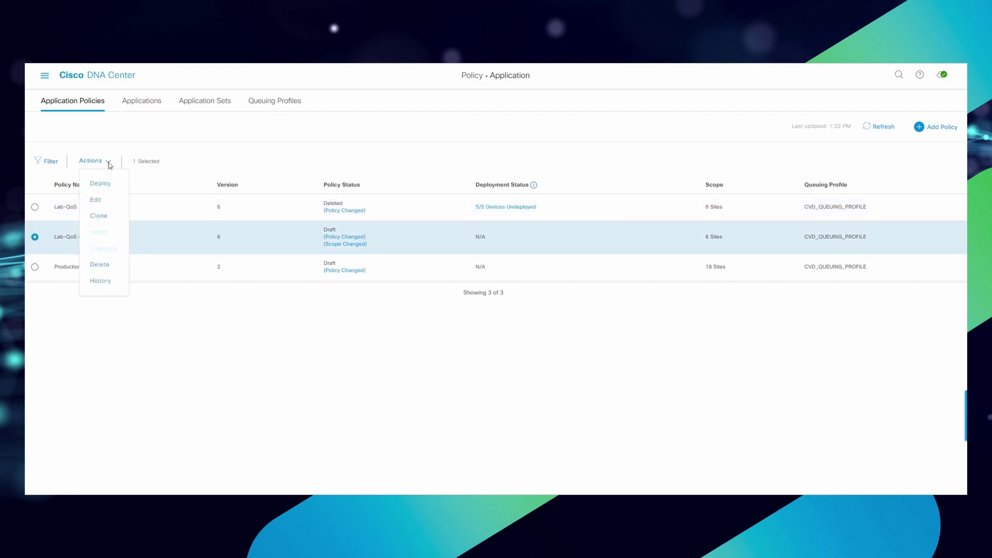
pyautogui.click(100, 199)
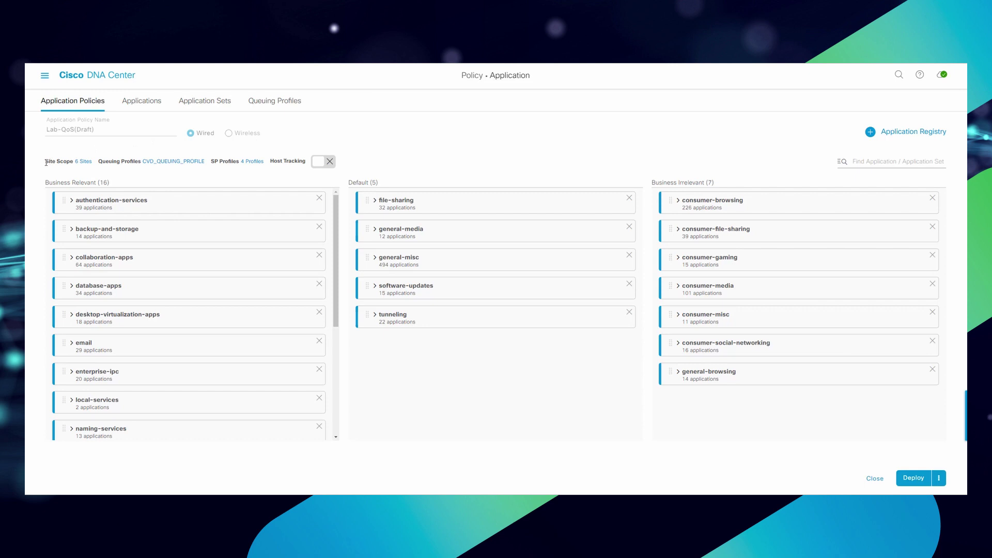
# - Review the policy's site scope, including its editable site list, and leave it without saving changes
pyautogui.moveTo(46, 163); pyautogui.dragTo(74, 163)
pyautogui.click(84, 173)
pyautogui.click(85, 164)
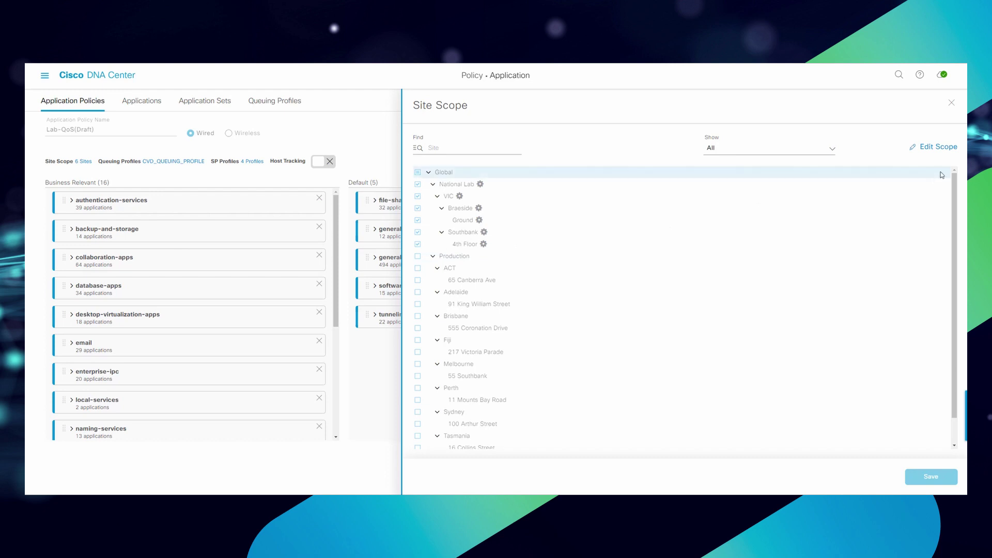
pyautogui.click(950, 155)
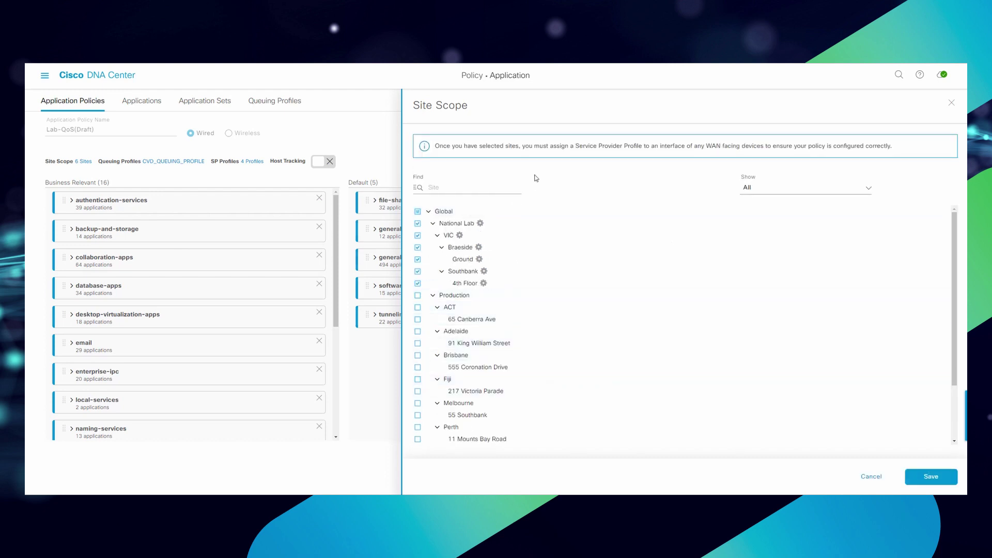
pyautogui.click(871, 476)
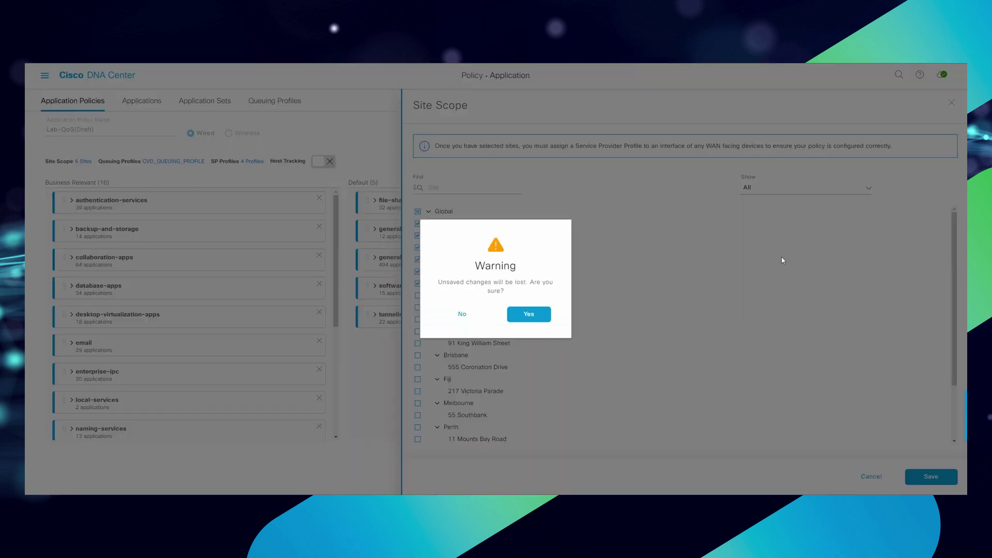
pyautogui.click(527, 321)
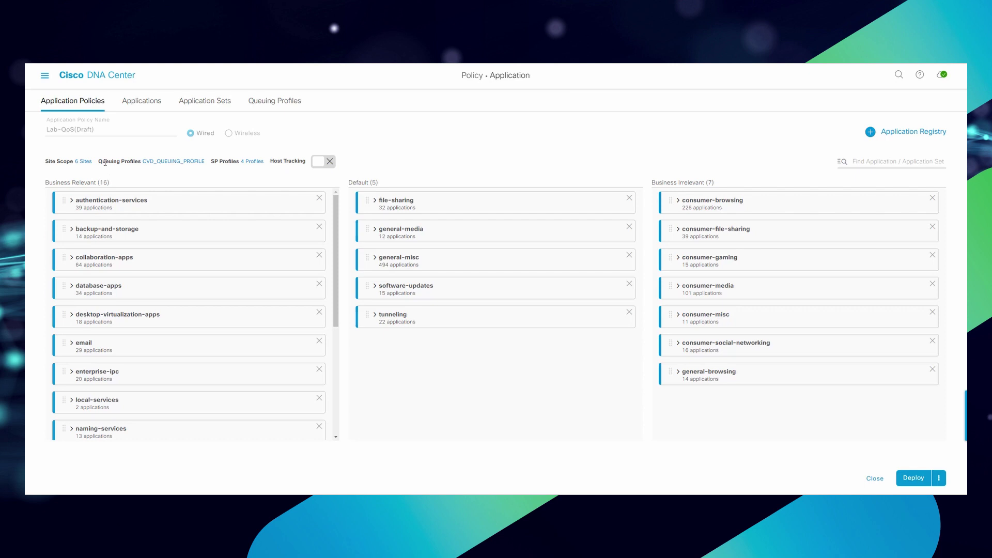
# - Review the policy's queuing profiles and its service provider profiles, then close them without making changes
pyautogui.click(170, 163)
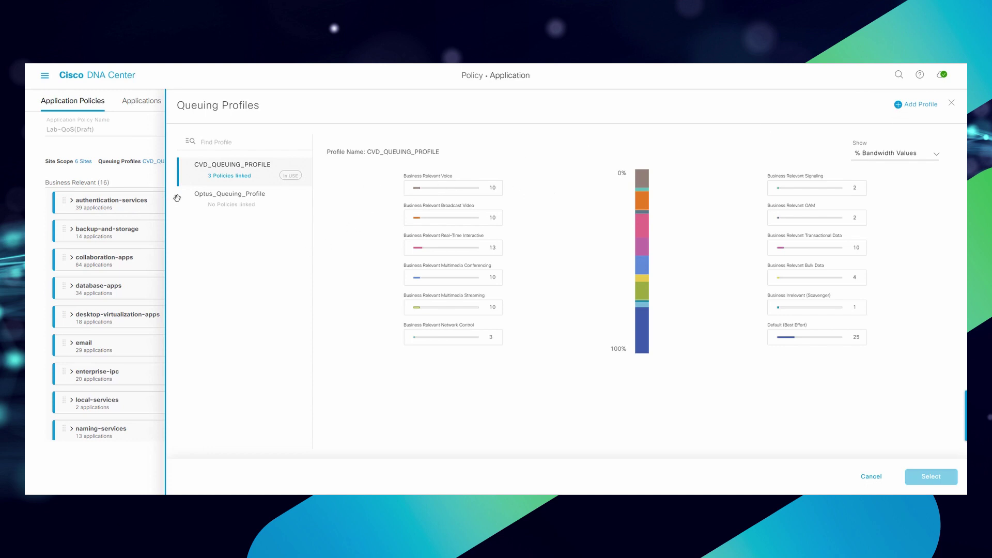
pyautogui.click(206, 201)
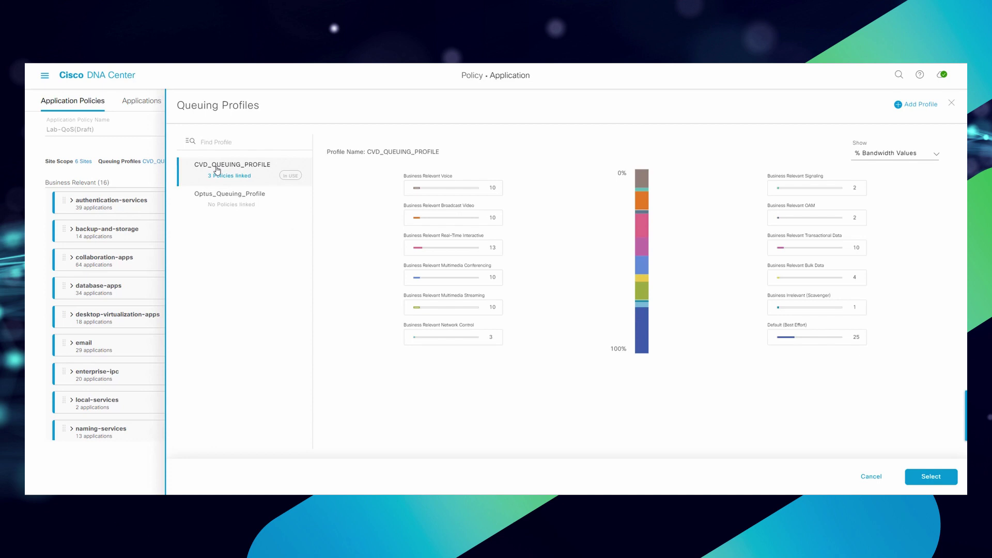
pyautogui.click(878, 479)
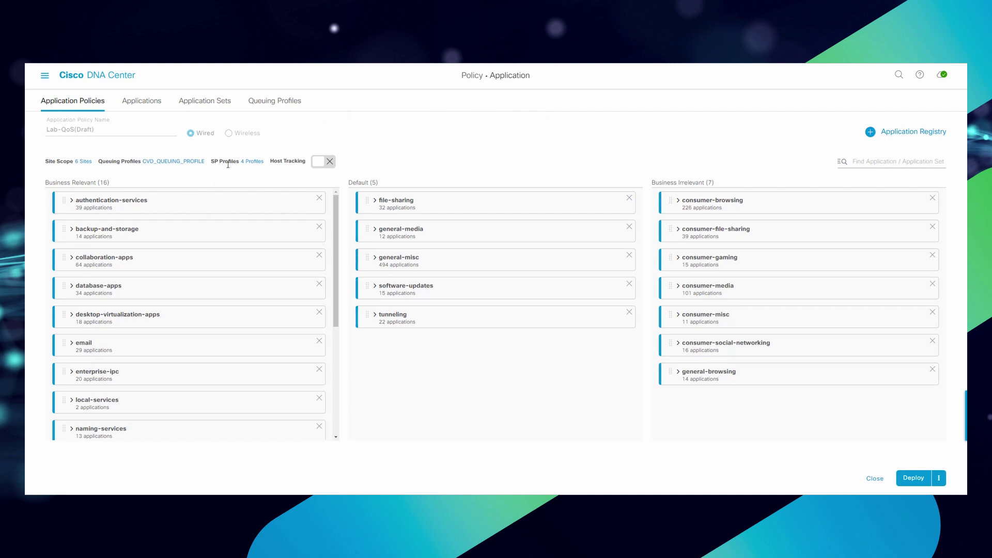
pyautogui.click(249, 165)
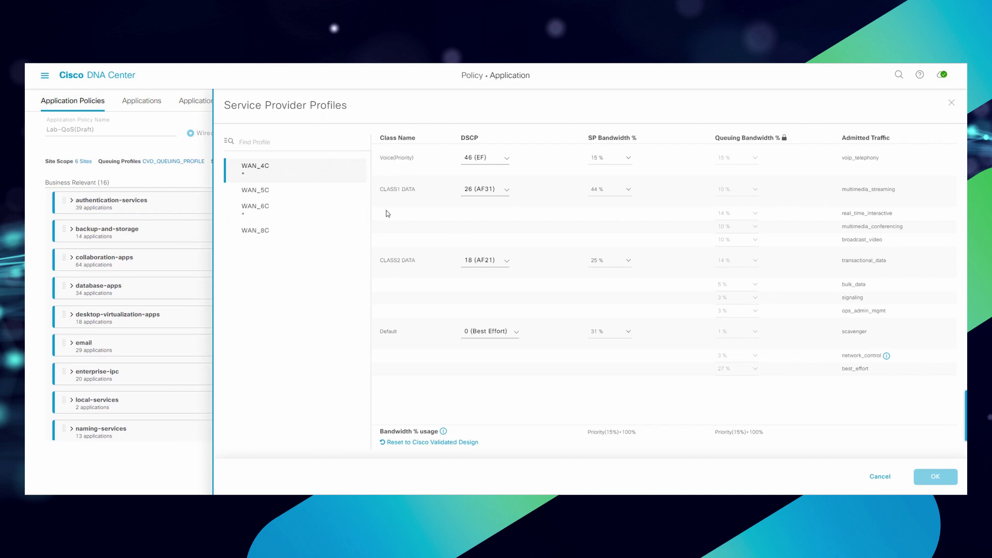
pyautogui.click(952, 104)
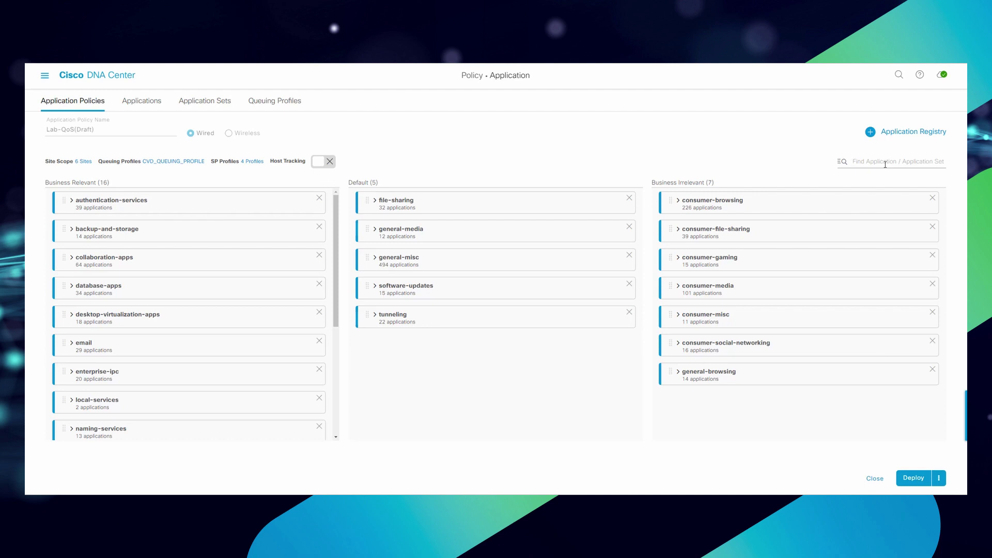
# - Search the policy's applications for skype and open the details of the skype application under consumer-media
pyautogui.write('sk')
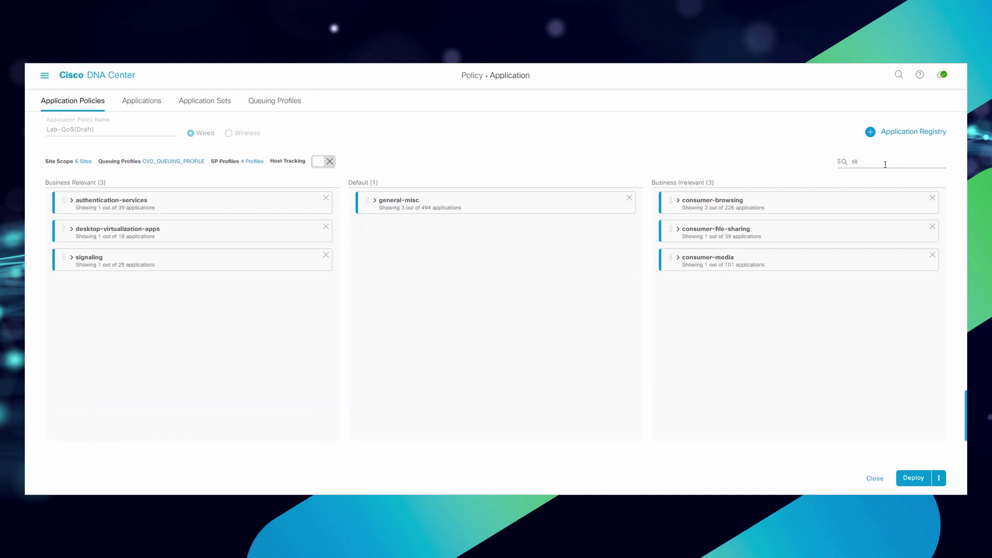
pyautogui.write('ype')
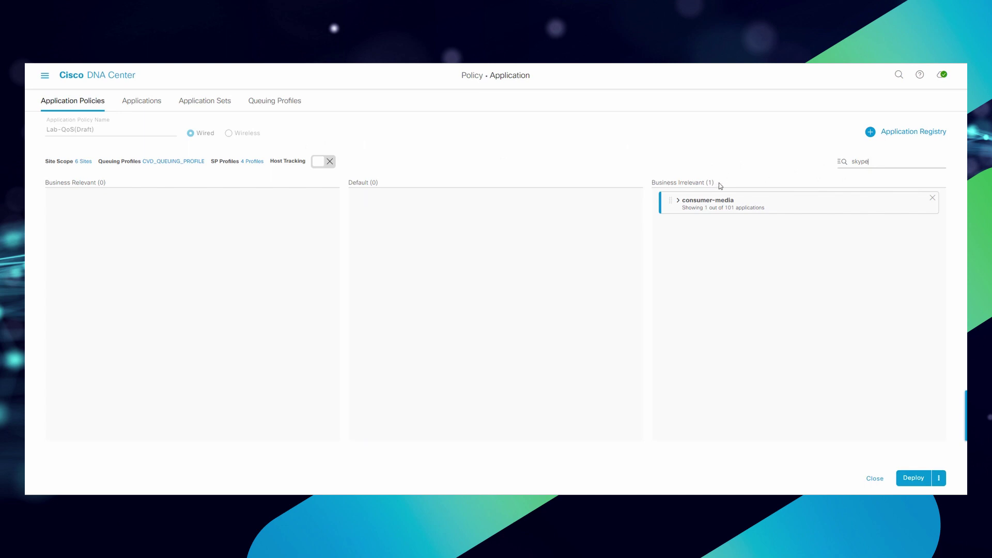
pyautogui.click(679, 201)
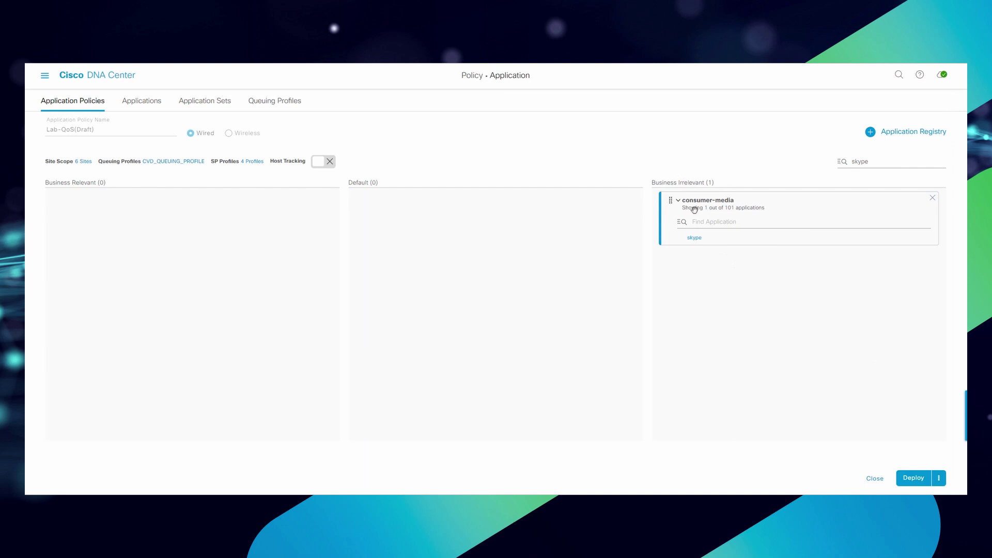
pyautogui.click(694, 239)
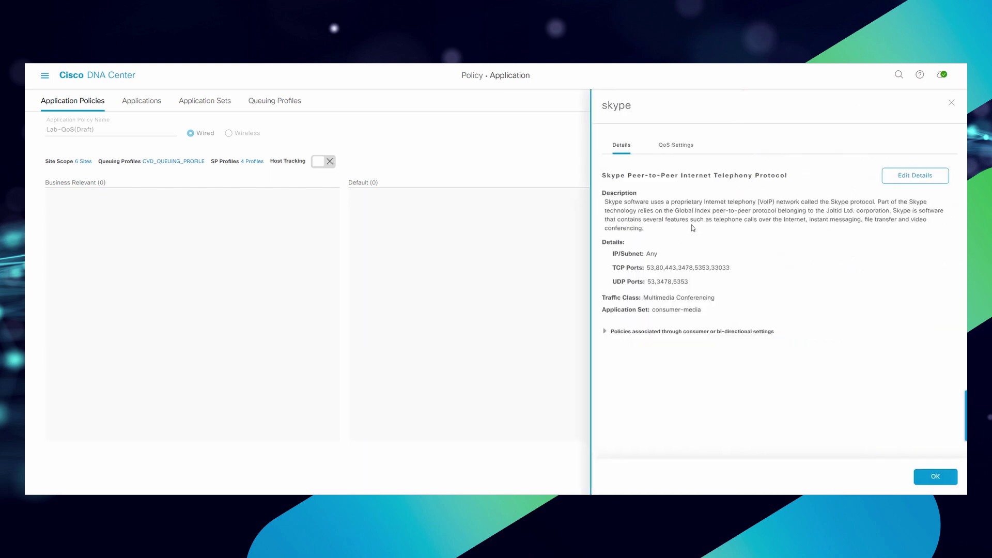
# - Change skype's application set to collaboration-apps, save it, and check the application under its new set
pyautogui.click(916, 177)
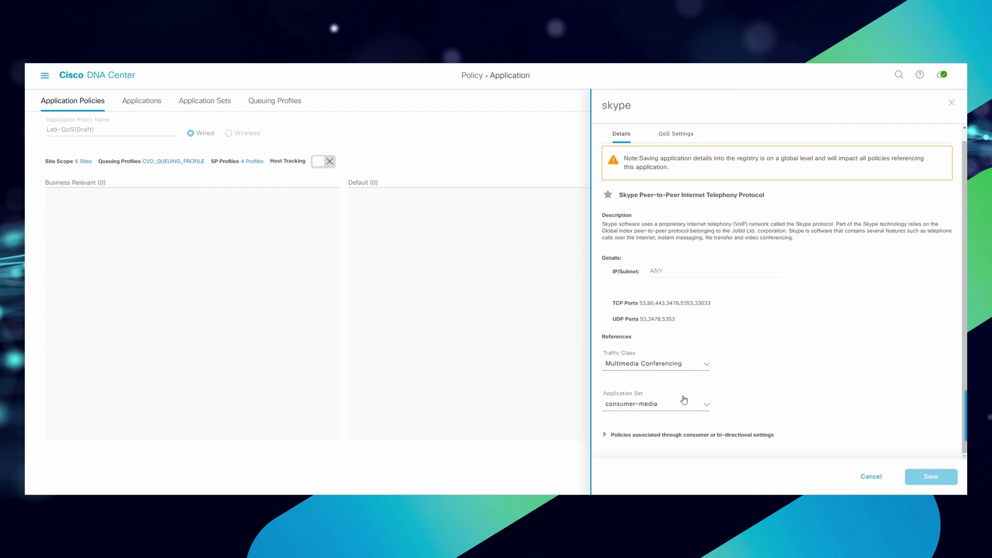
pyautogui.click(710, 408)
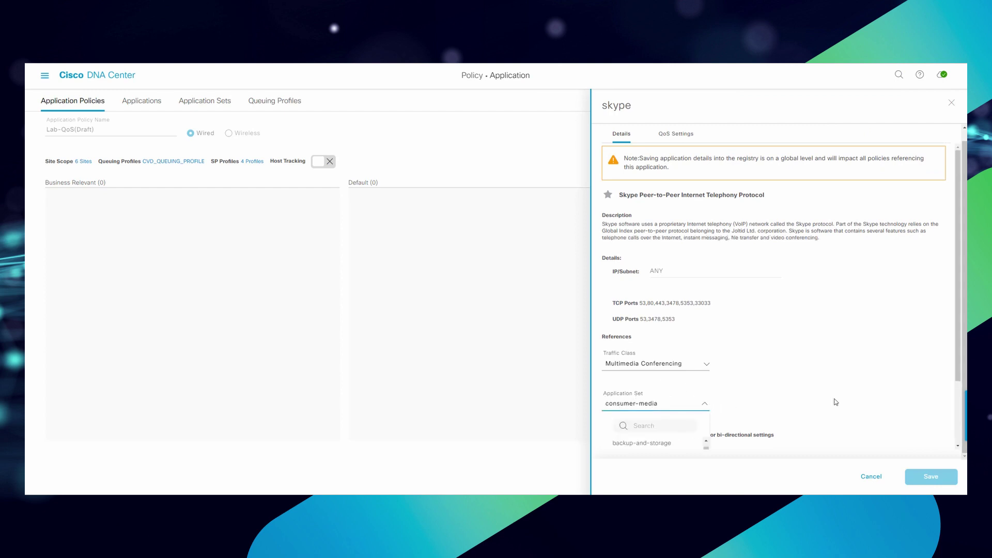
pyautogui.scroll(-2, 771, 403)
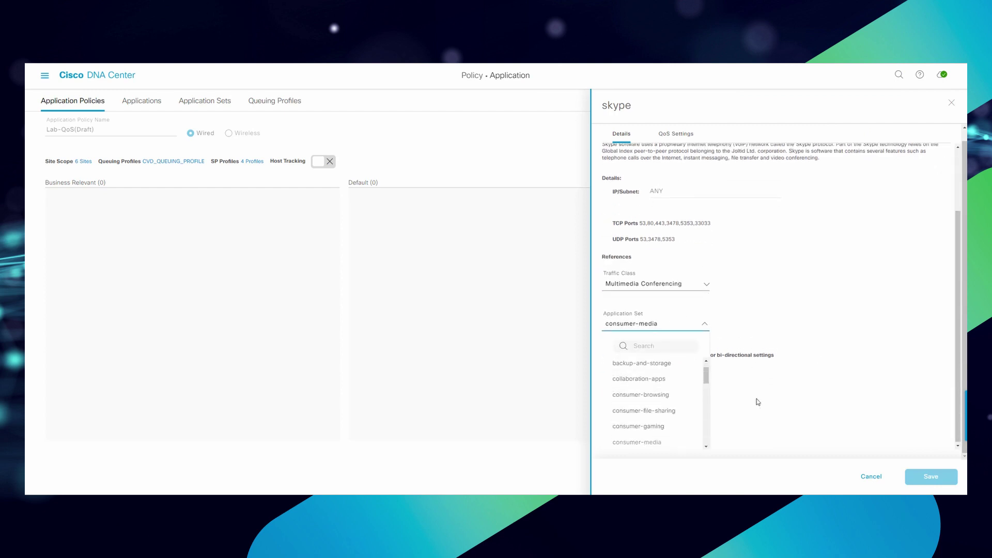
pyautogui.click(644, 384)
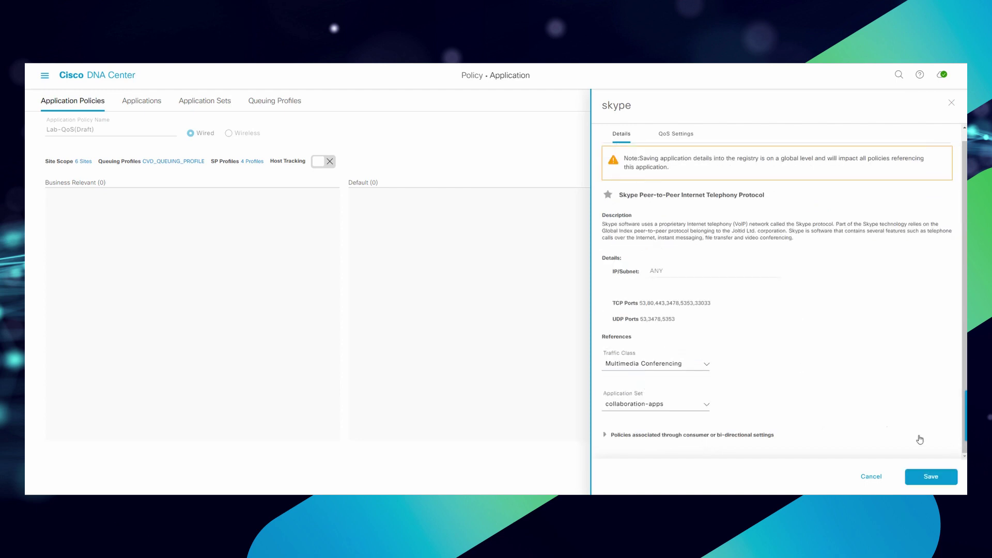
pyautogui.click(940, 477)
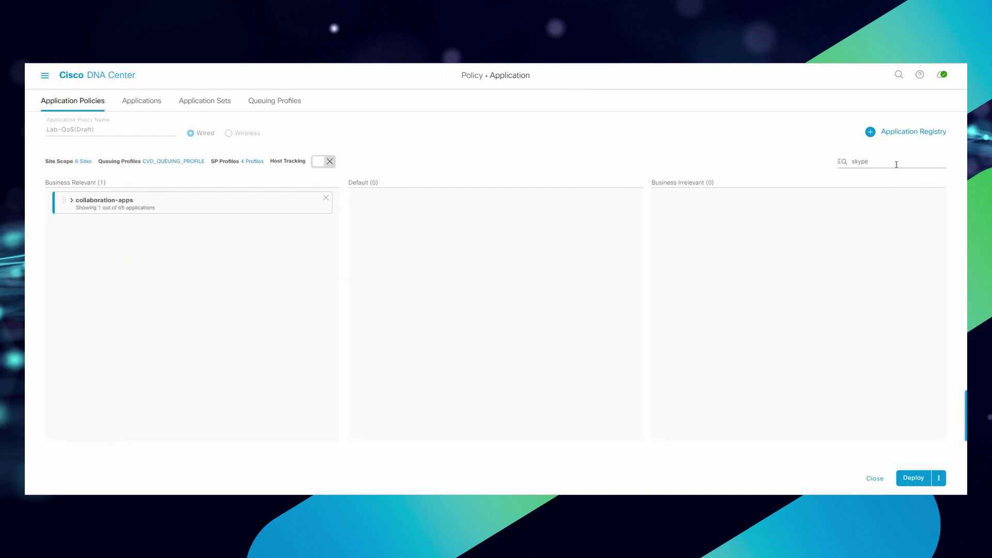
pyautogui.click(72, 203)
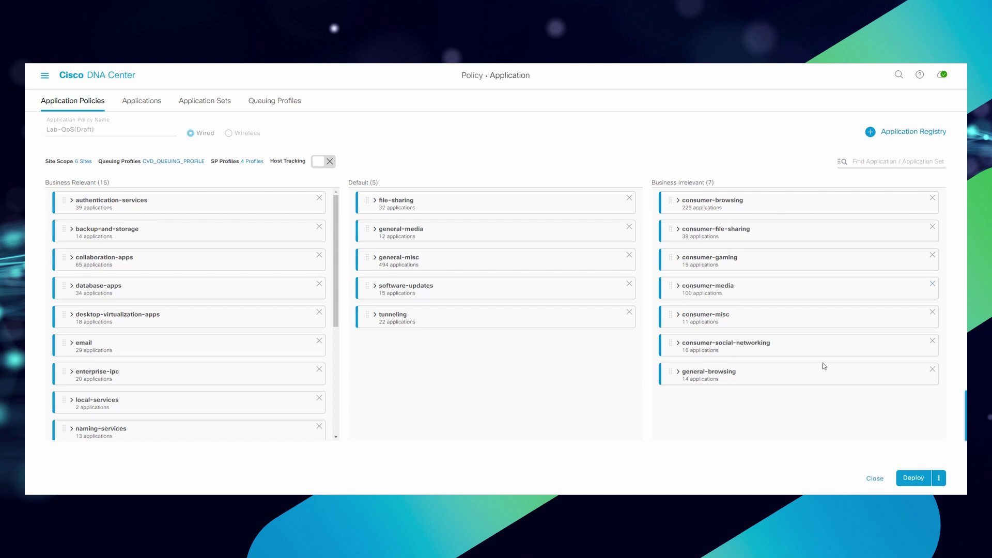
# - Try moving the whole consumer-media application set from Business Irrelevant to Business Relevant
pyautogui.click(678, 286)
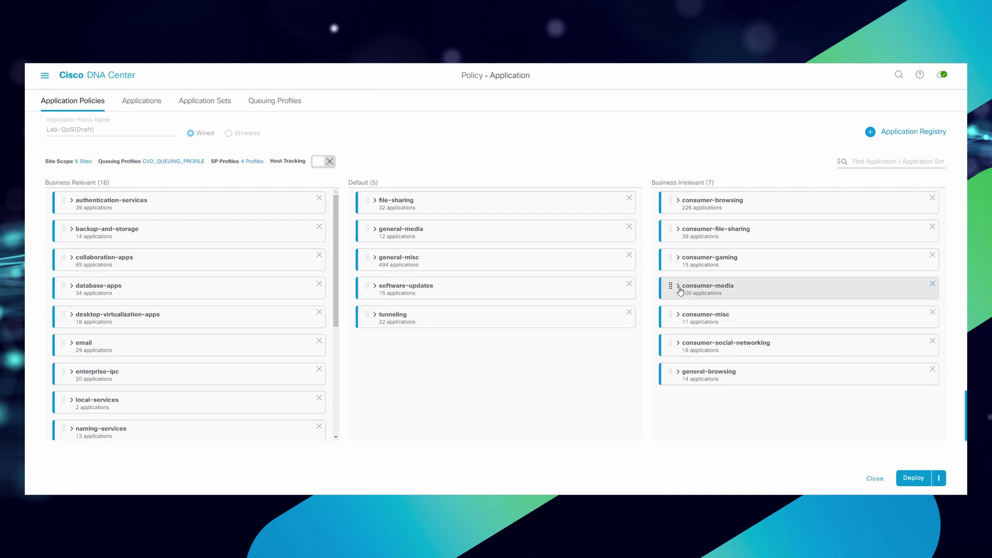
pyautogui.click(679, 286)
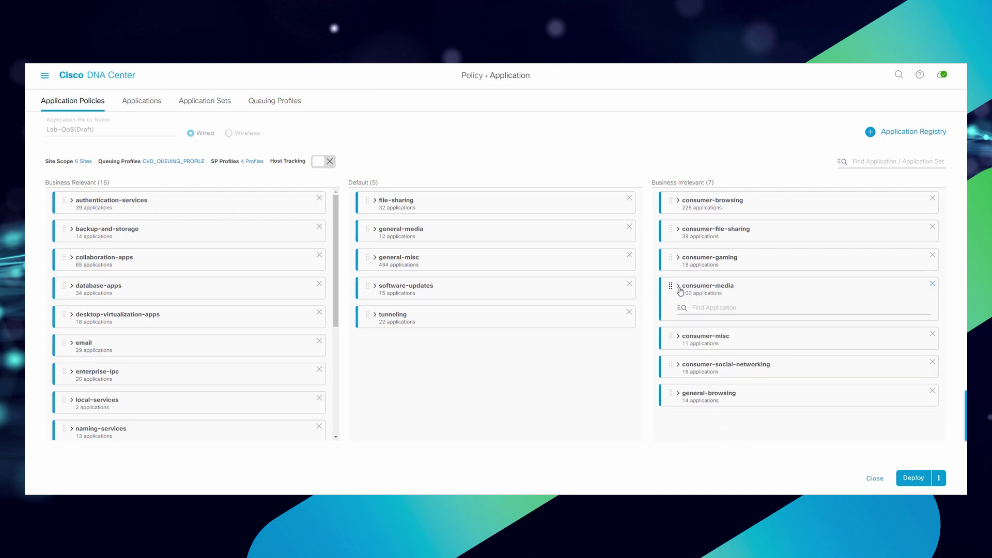
pyautogui.moveTo(671, 286); pyautogui.dragTo(68, 330)
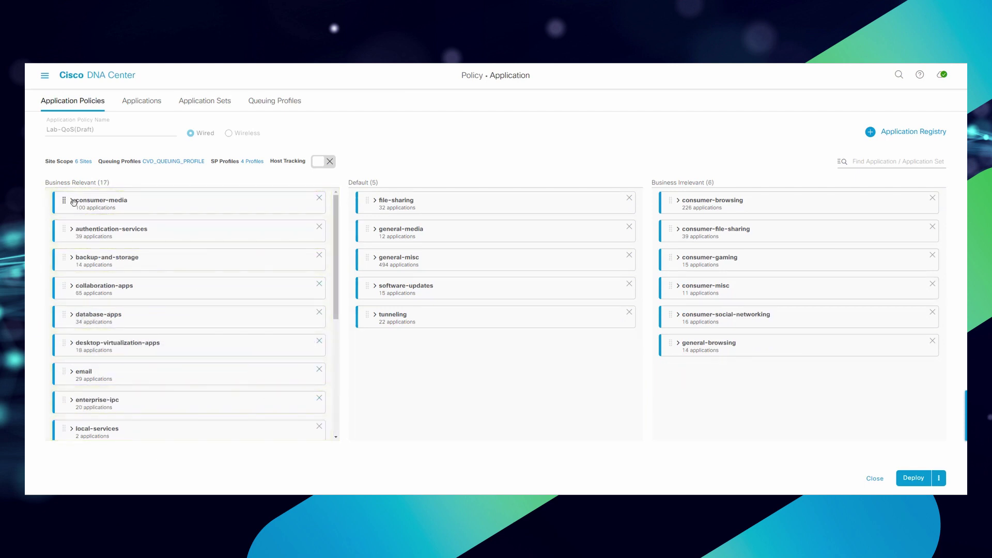
# - Preview the policy, generate the configuration changes for border01.d3mtl.local, read through the commands, and close the preview
pyautogui.click(939, 478)
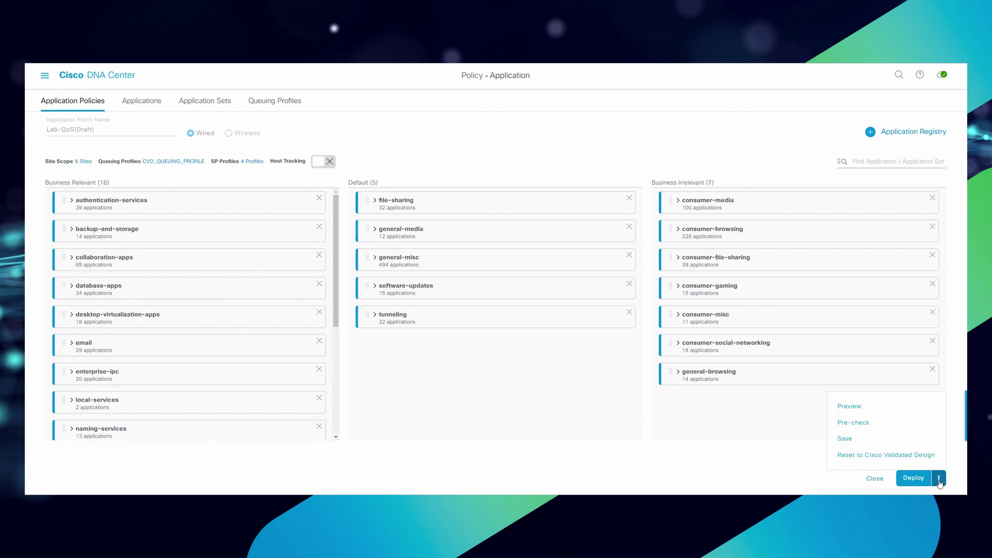
pyautogui.click(865, 407)
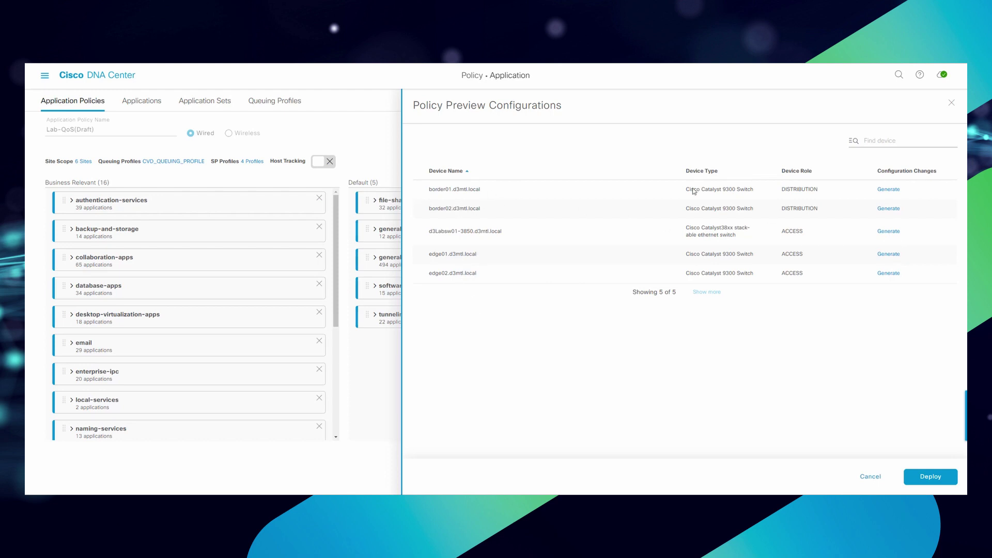
pyautogui.click(894, 191)
pyautogui.click(883, 189)
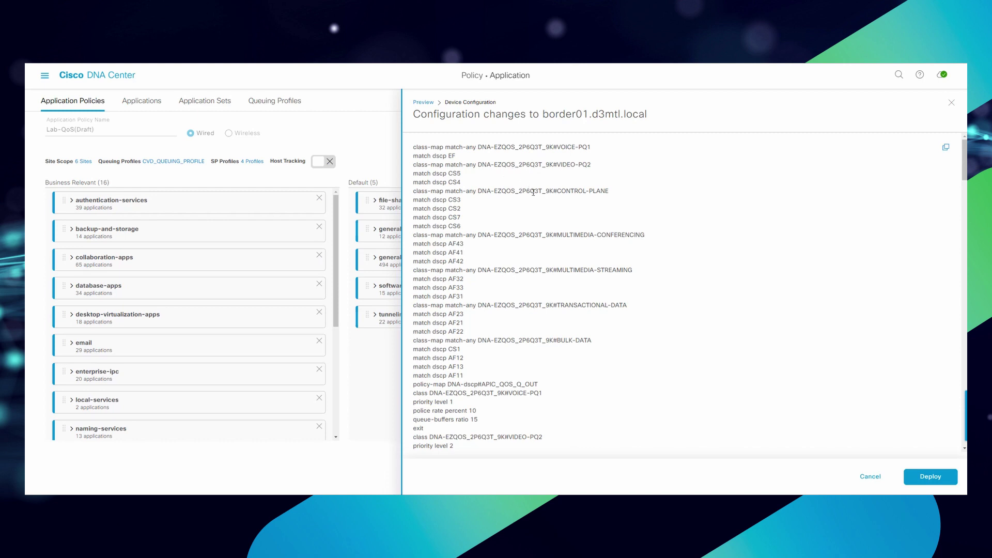
pyautogui.scroll(-1, 535, 199)
pyautogui.scroll(-2, 517, 248)
pyautogui.scroll(-6, 503, 271)
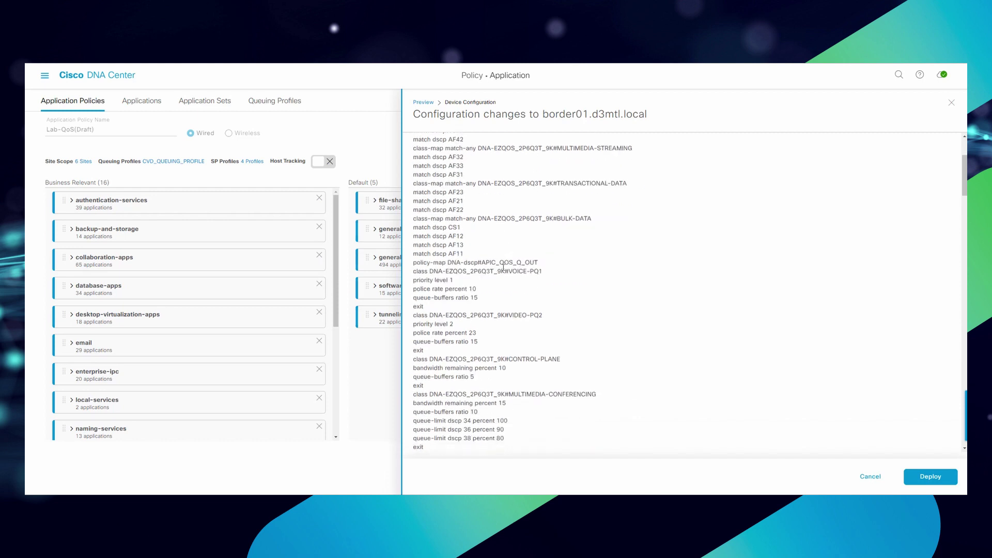
pyautogui.scroll(-12, 503, 270)
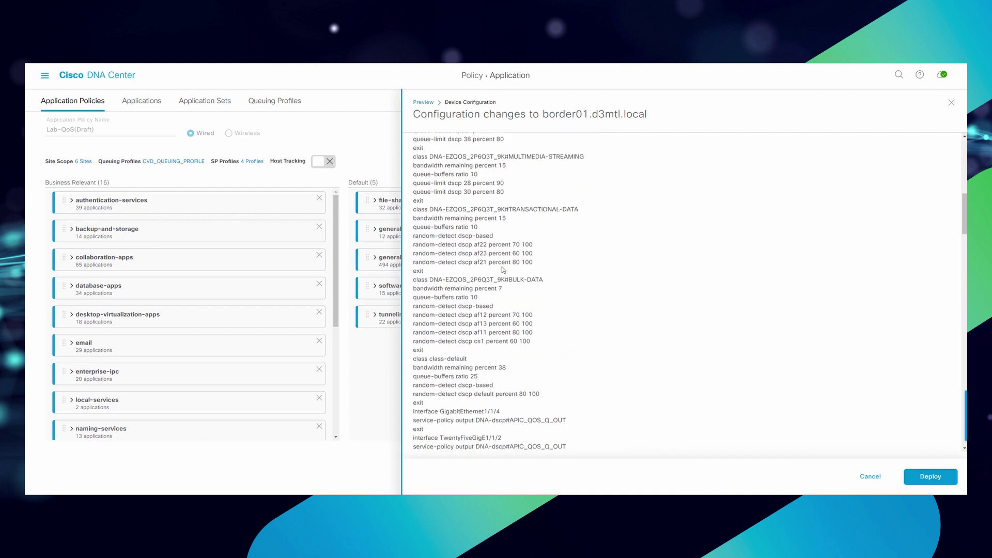
pyautogui.scroll(-1, 512, 254)
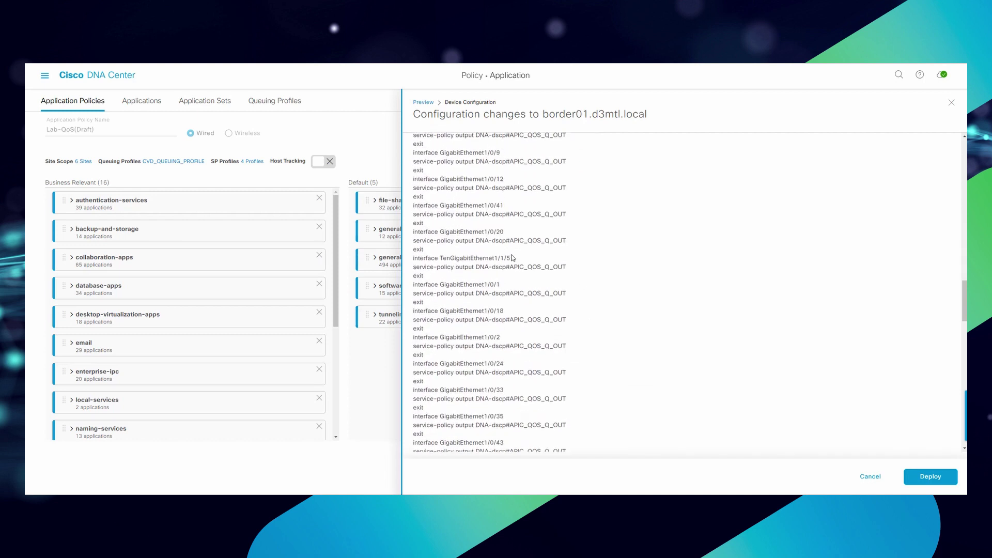
pyautogui.click(870, 477)
# - Reopen the policy preview to examine the d3Labsw01-3850.d3mtl.local entry in the device list, then close it without deploying
pyautogui.click(939, 478)
pyautogui.click(876, 406)
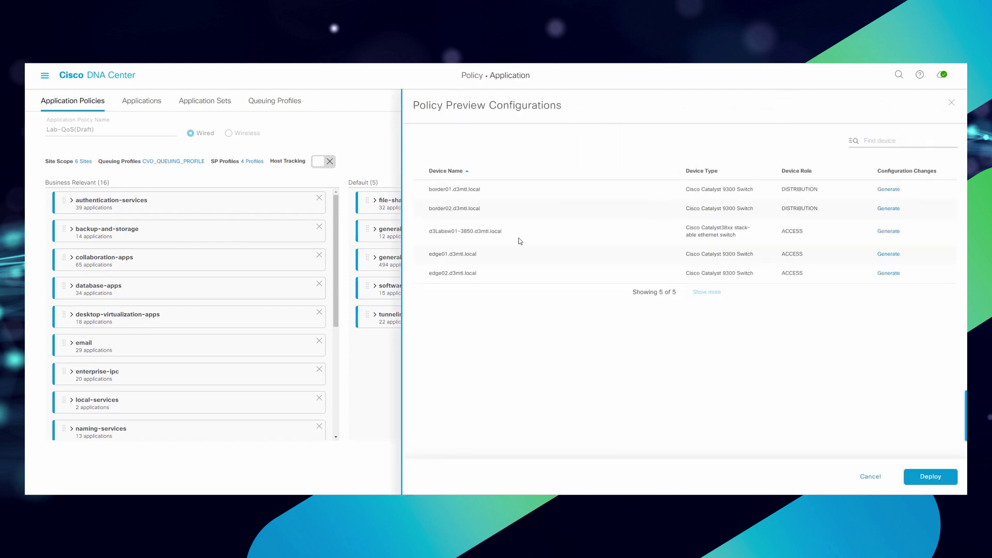
pyautogui.moveTo(503, 231); pyautogui.dragTo(431, 232)
pyautogui.click(532, 233)
pyautogui.click(873, 477)
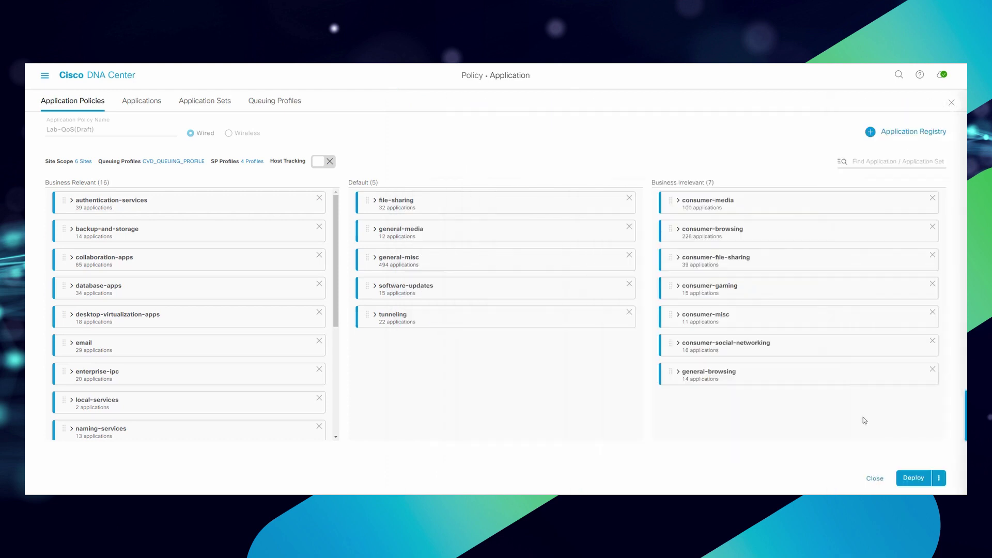
# - Exclude d3Labsw01-3850.d3mtl.local at the Southbank site from the policy's site scope and save the scope
pyautogui.click(81, 162)
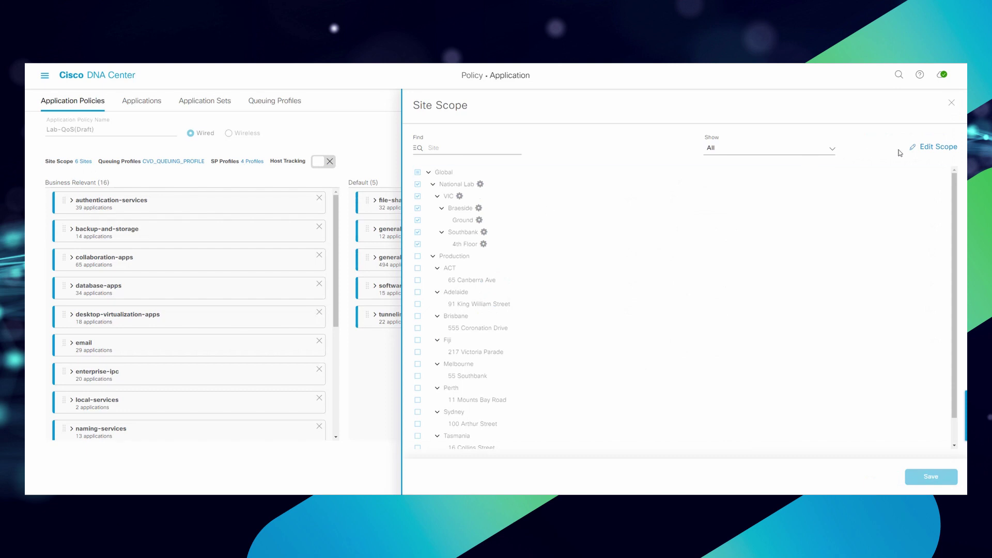
pyautogui.click(940, 147)
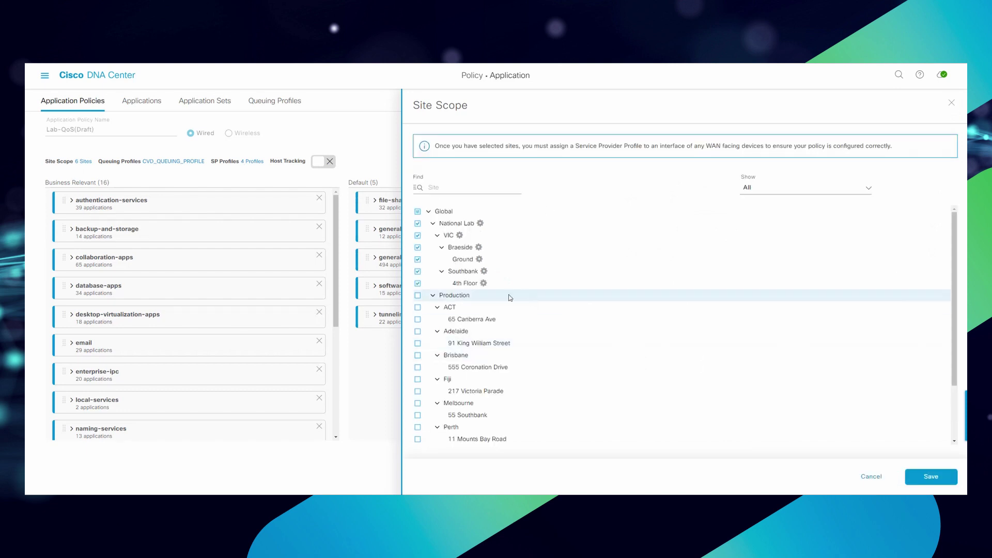
pyautogui.click(484, 271)
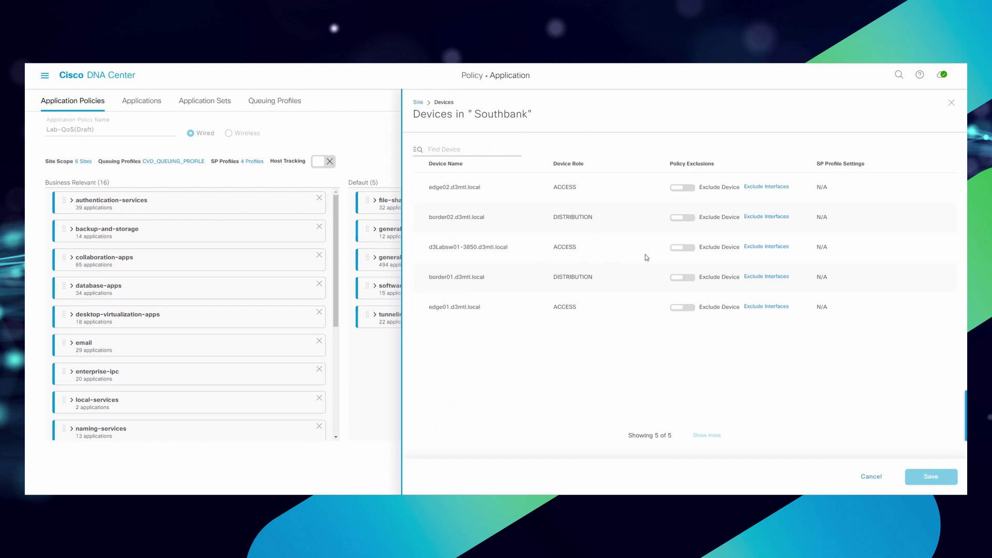
pyautogui.click(691, 248)
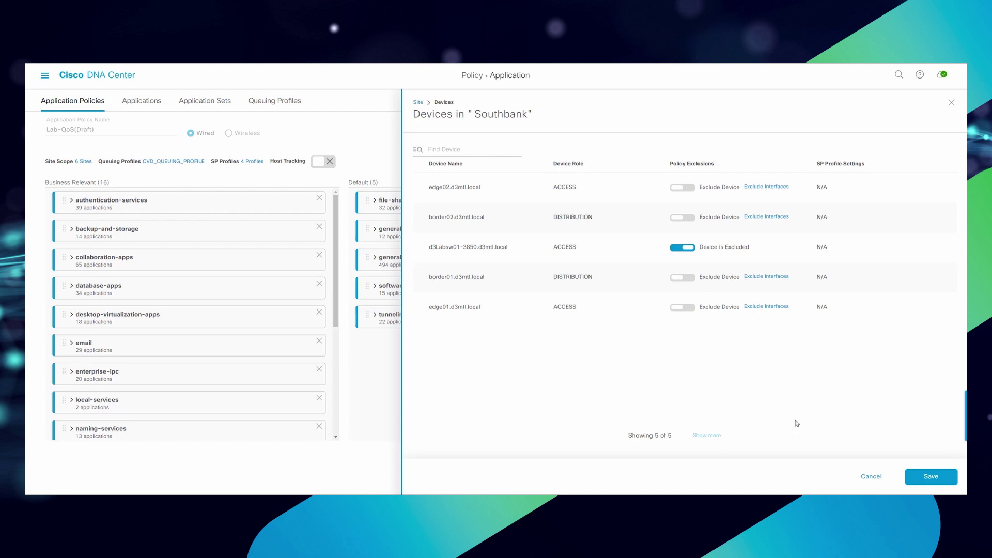
pyautogui.click(931, 476)
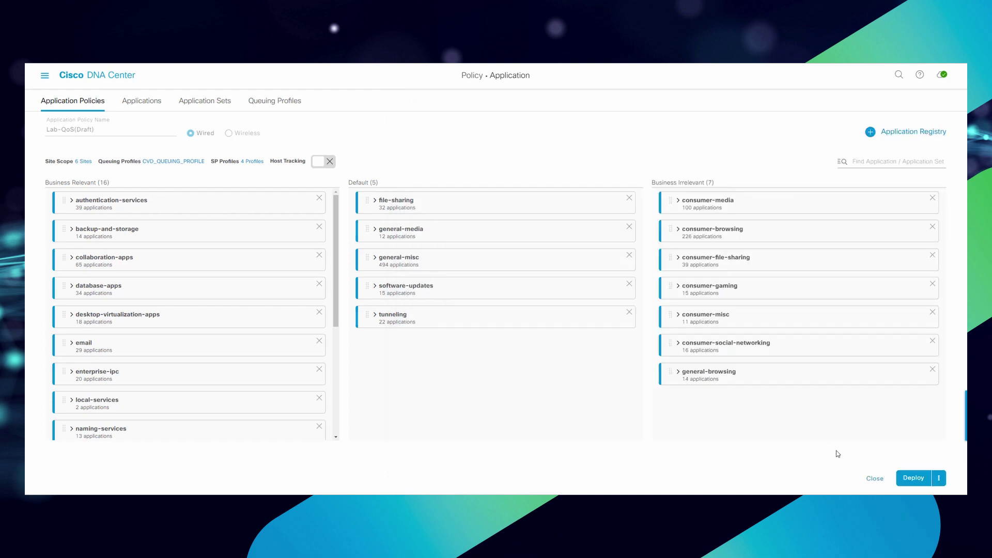
# - Save the draft changes and deploy the Lab-QoS policy now, deleting the policy from devices removed from its scope
pyautogui.click(909, 478)
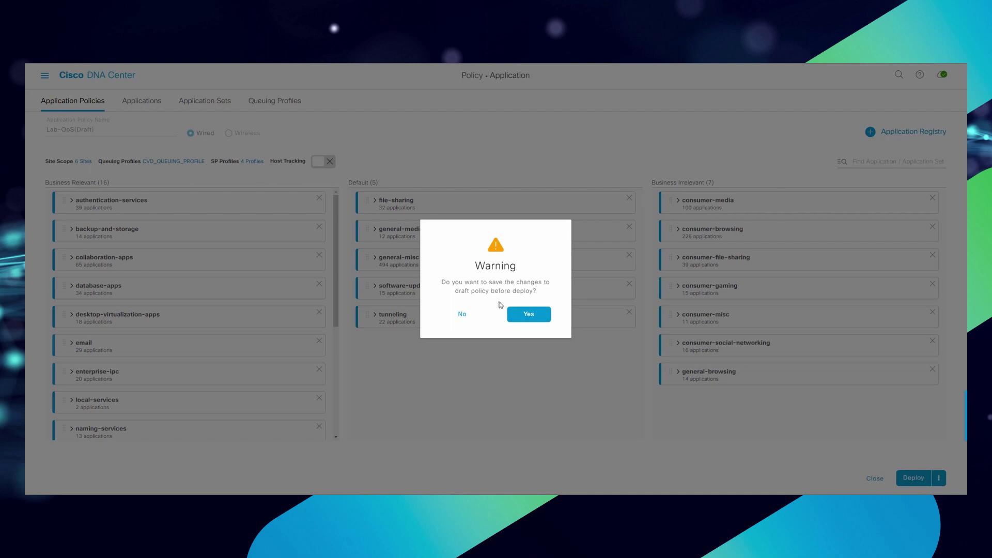
pyautogui.click(541, 315)
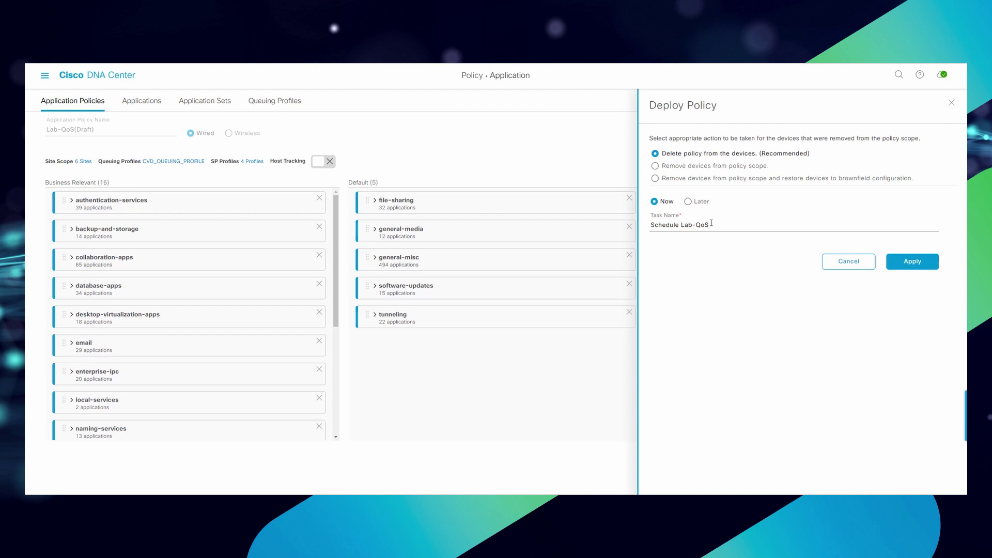
pyautogui.click(926, 269)
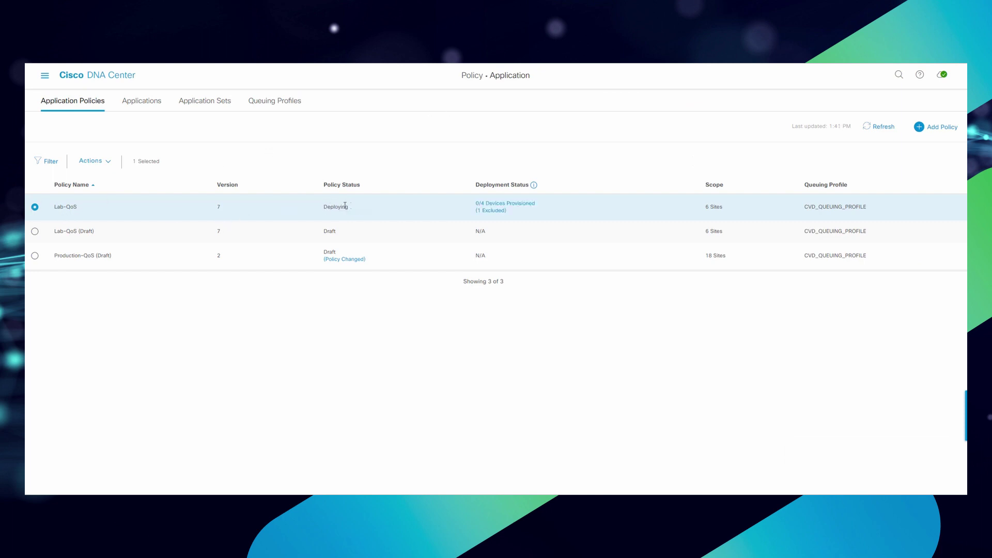
# - Check the Lab-QoS deployment status for devices being configured and successful devices, refreshing the device list
pyautogui.click(526, 208)
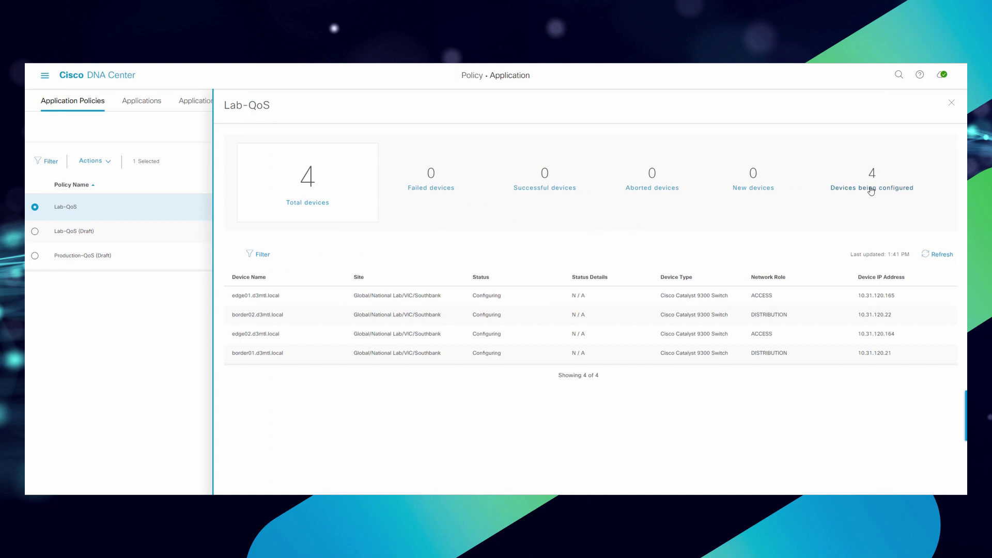
pyautogui.doubleClick(901, 179)
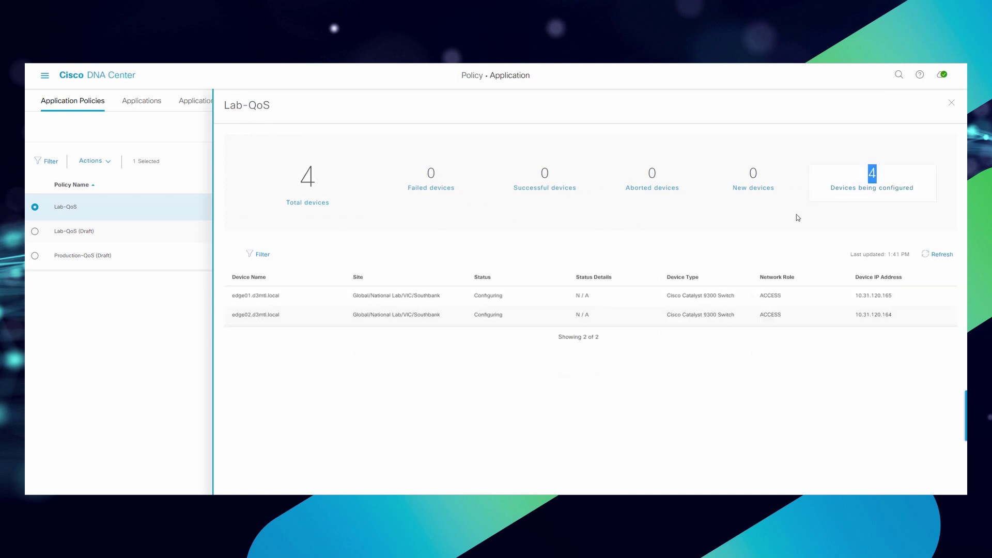
pyautogui.click(765, 247)
pyautogui.moveTo(231, 296); pyautogui.dragTo(319, 320)
pyautogui.moveTo(417, 315); pyautogui.dragTo(420, 315)
pyautogui.click(690, 256)
pyautogui.click(942, 256)
pyautogui.click(545, 191)
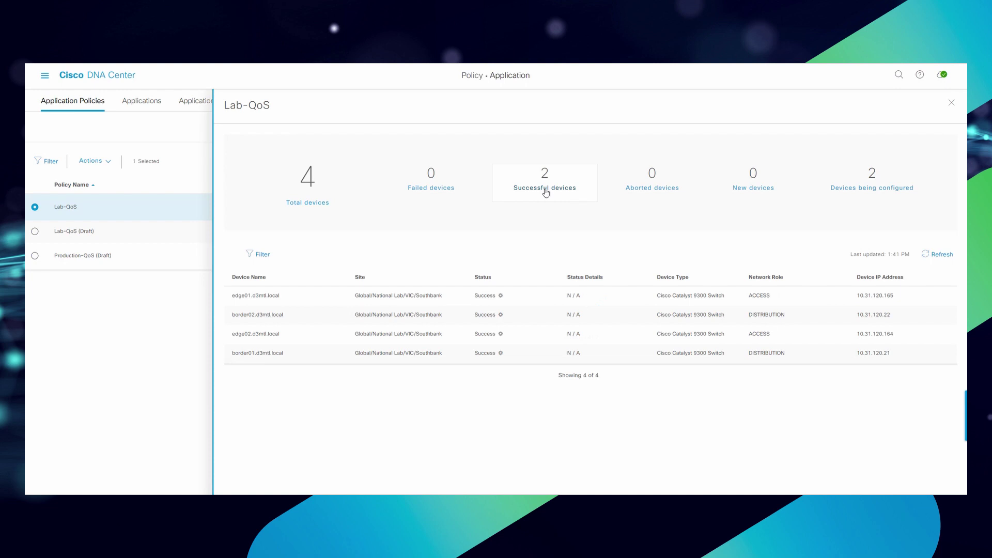
pyautogui.click(938, 256)
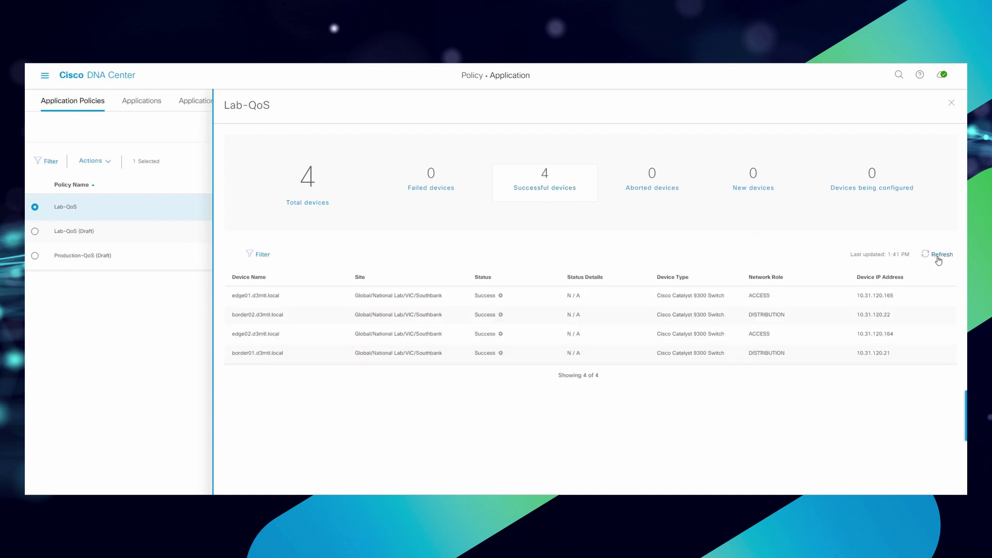